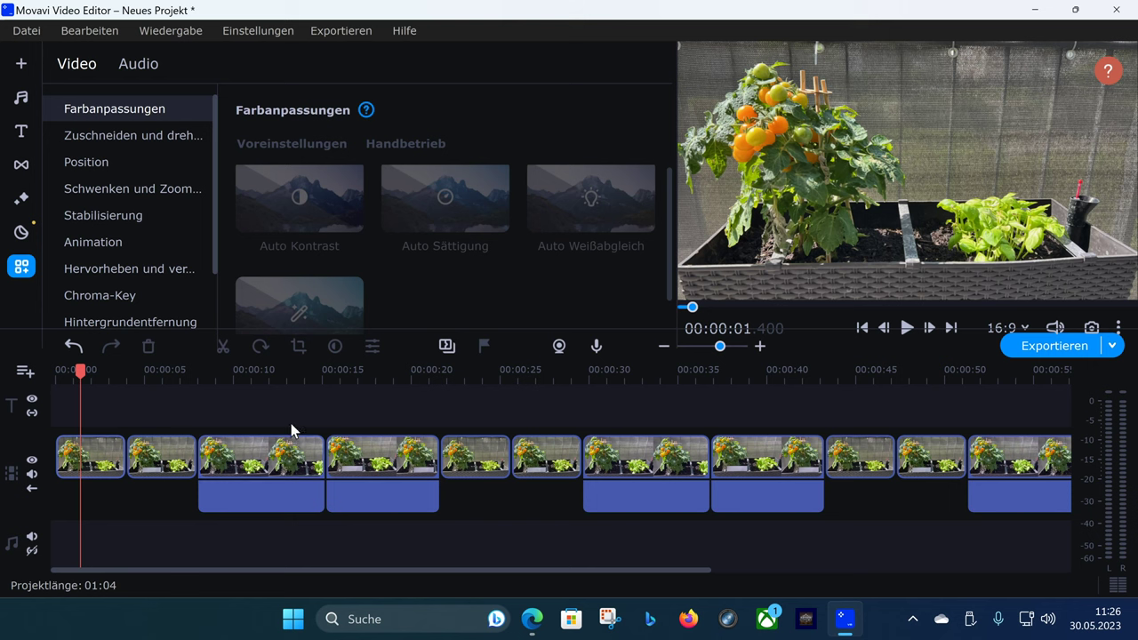
Step: Apply the Auto Weißabgleich colour adjustment preset to the fifth clip on the timeline
click(21, 232)
click(21, 268)
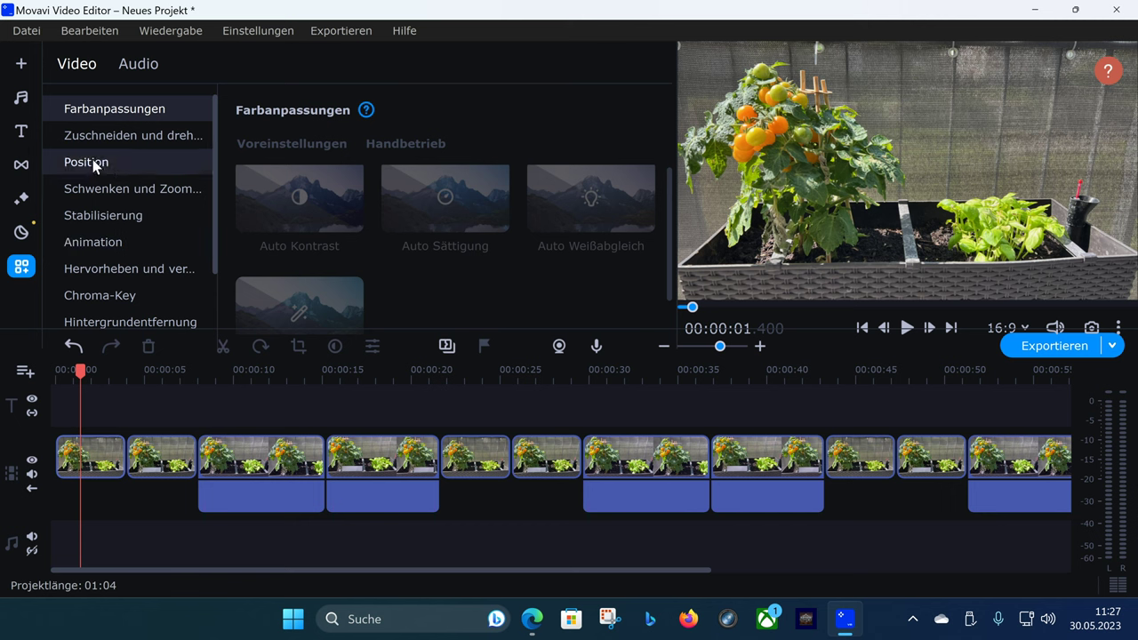
scroll(97, 267, down, 3)
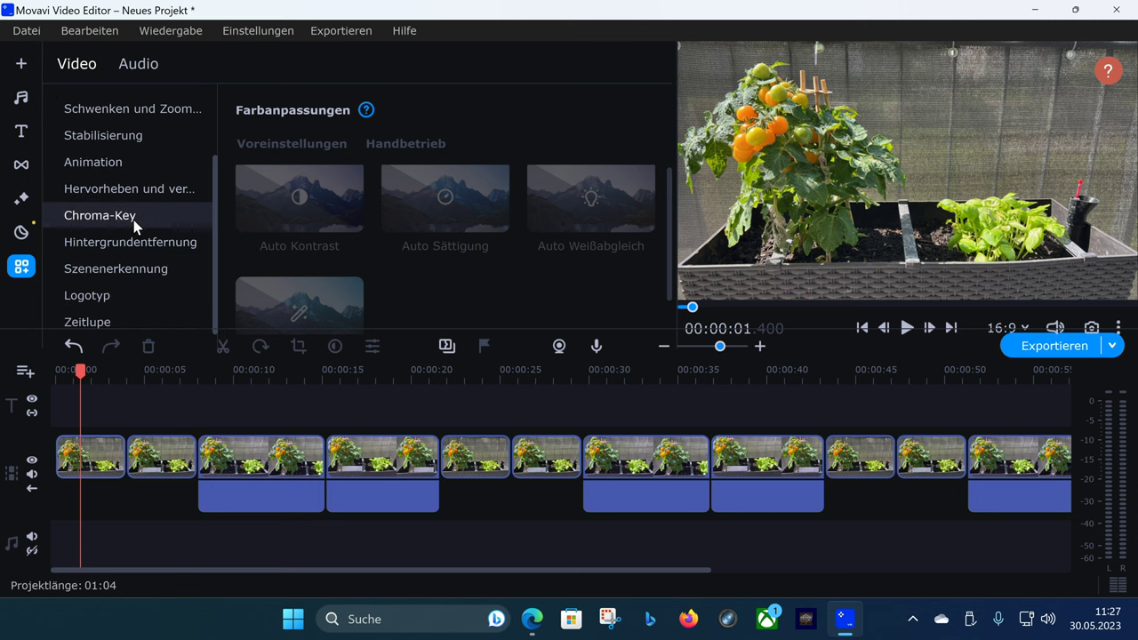
scroll(133, 217, up, 3)
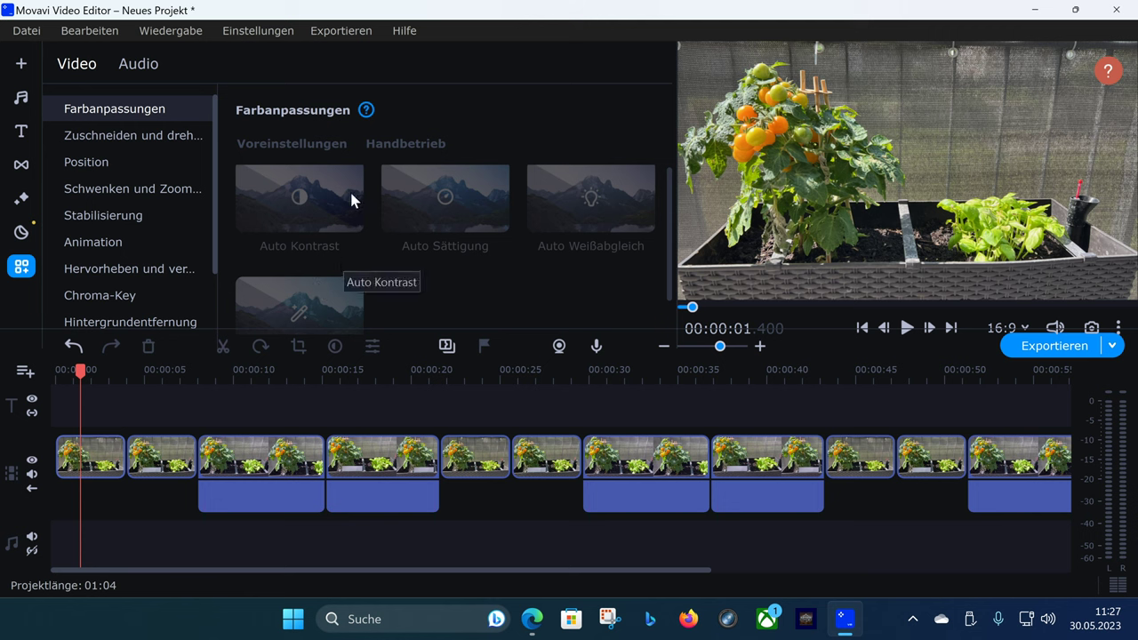
click(470, 456)
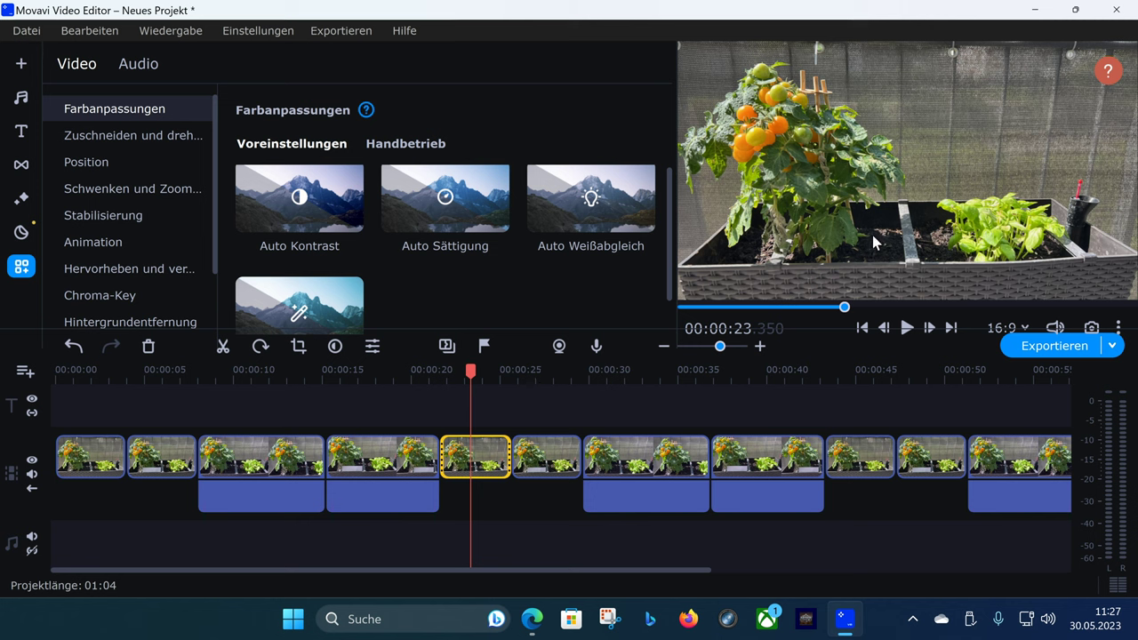
click(586, 213)
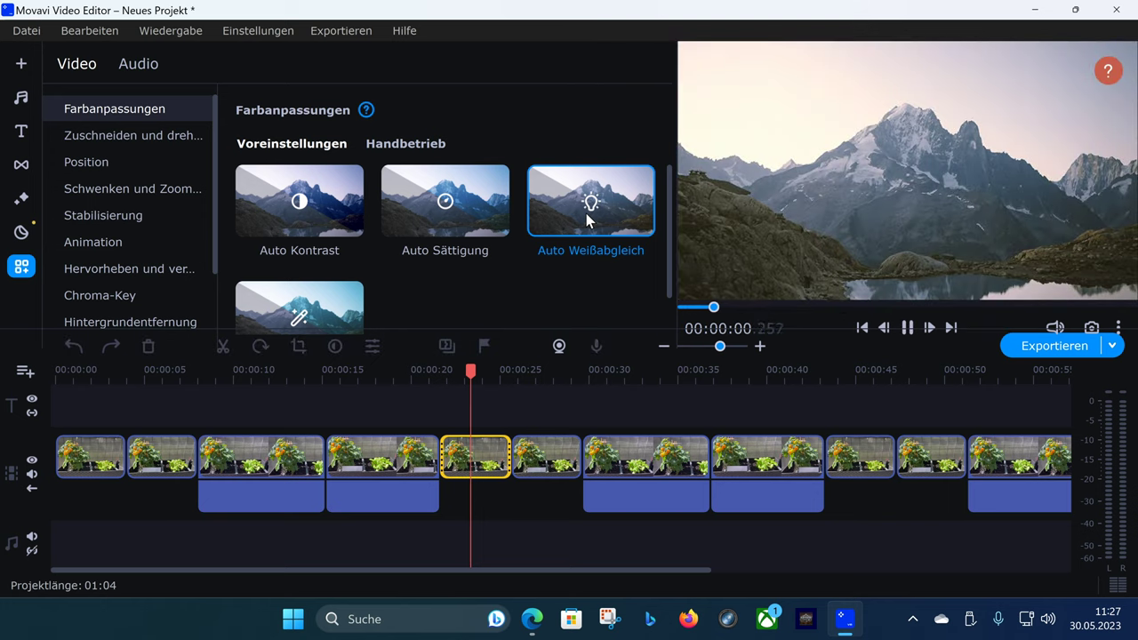
drag(586, 220, 473, 455)
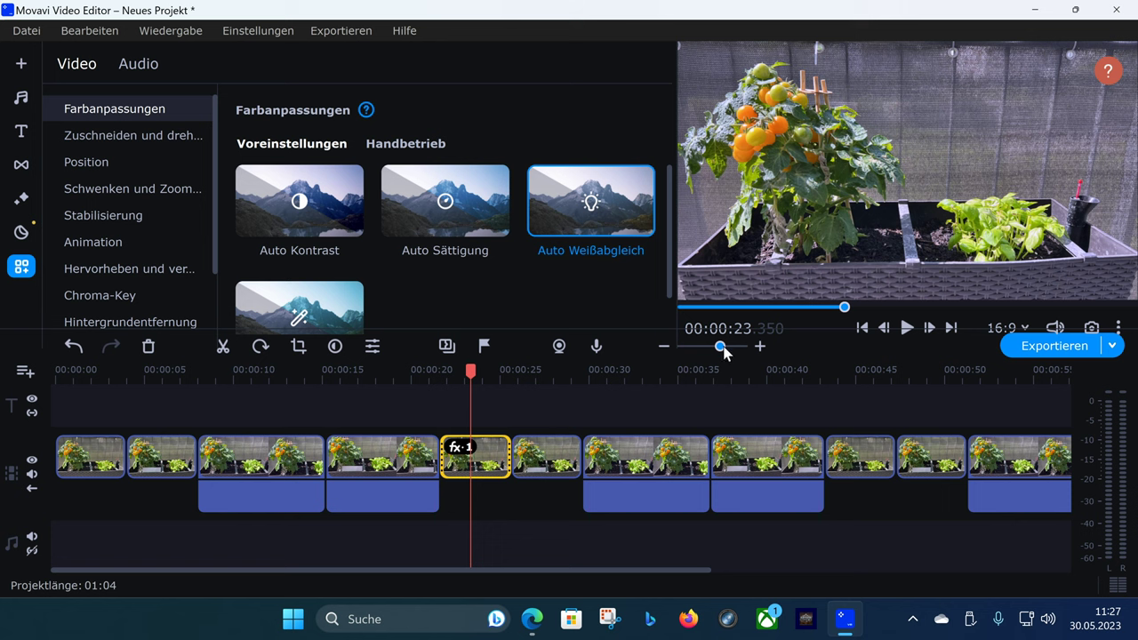
Step: Apply the Auto Weißabgleich preset to the sixth clip and compare its picture with the fifth clip
click(560, 455)
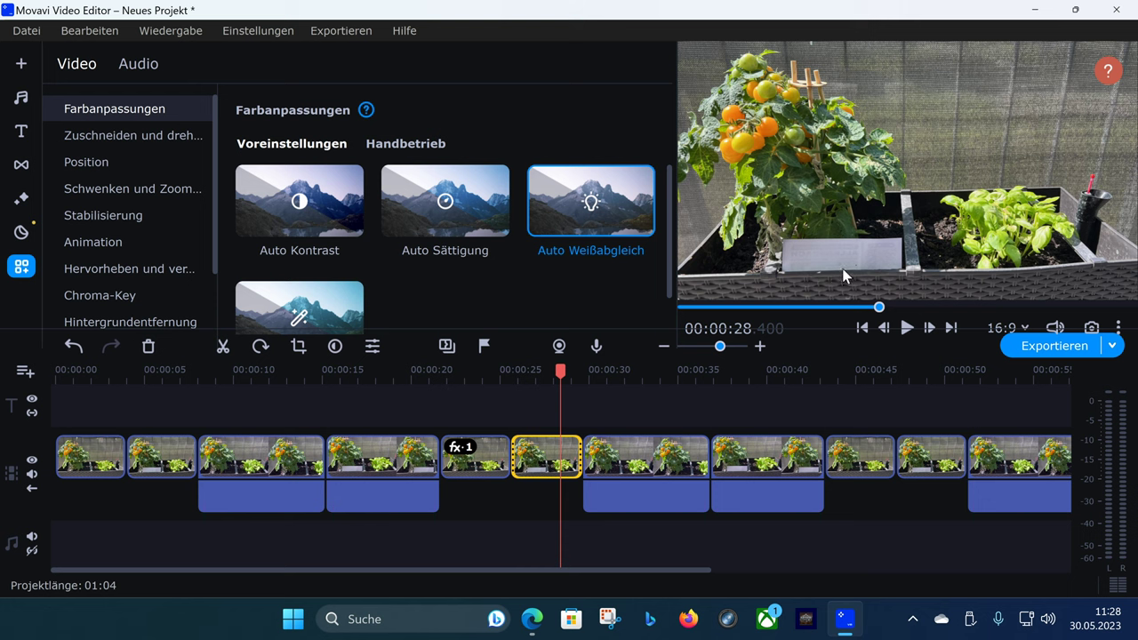
drag(615, 227, 526, 457)
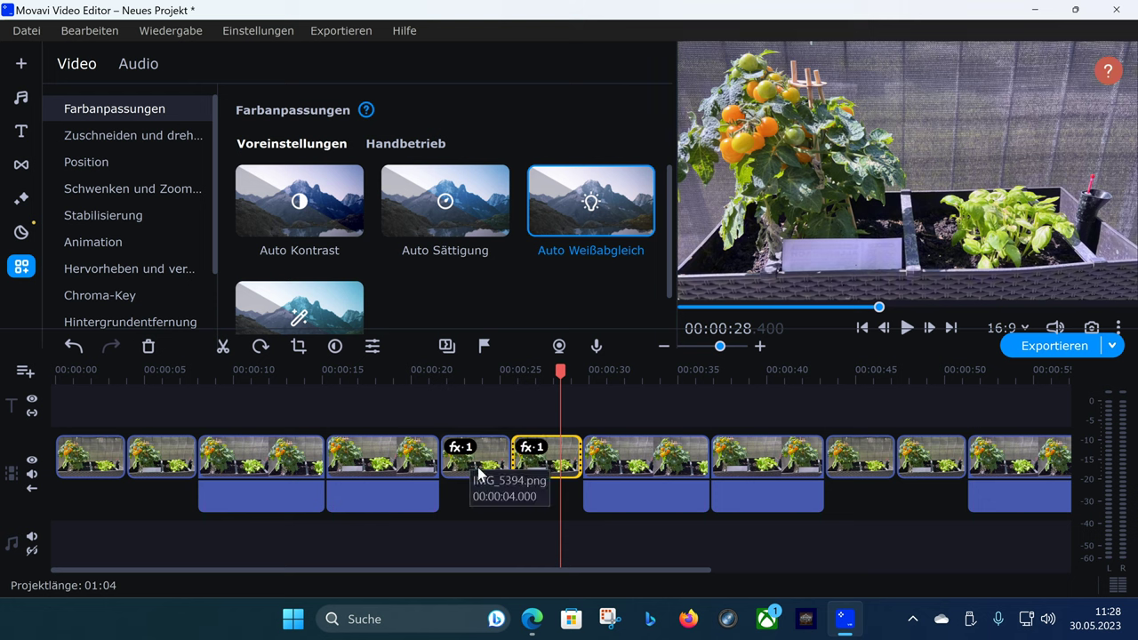
click(491, 465)
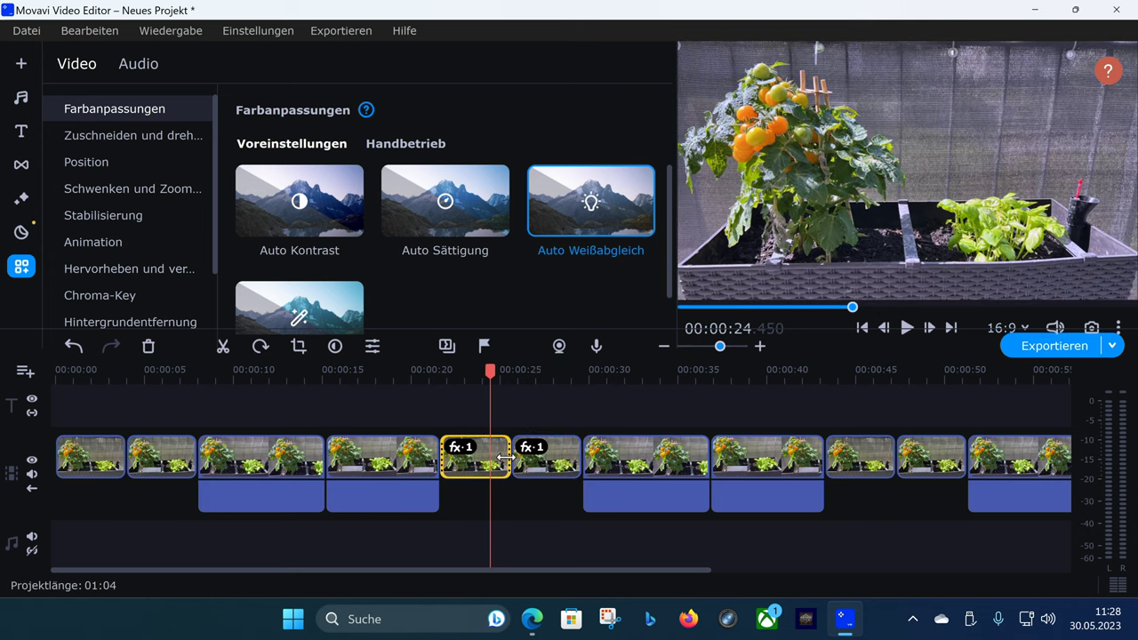
click(562, 467)
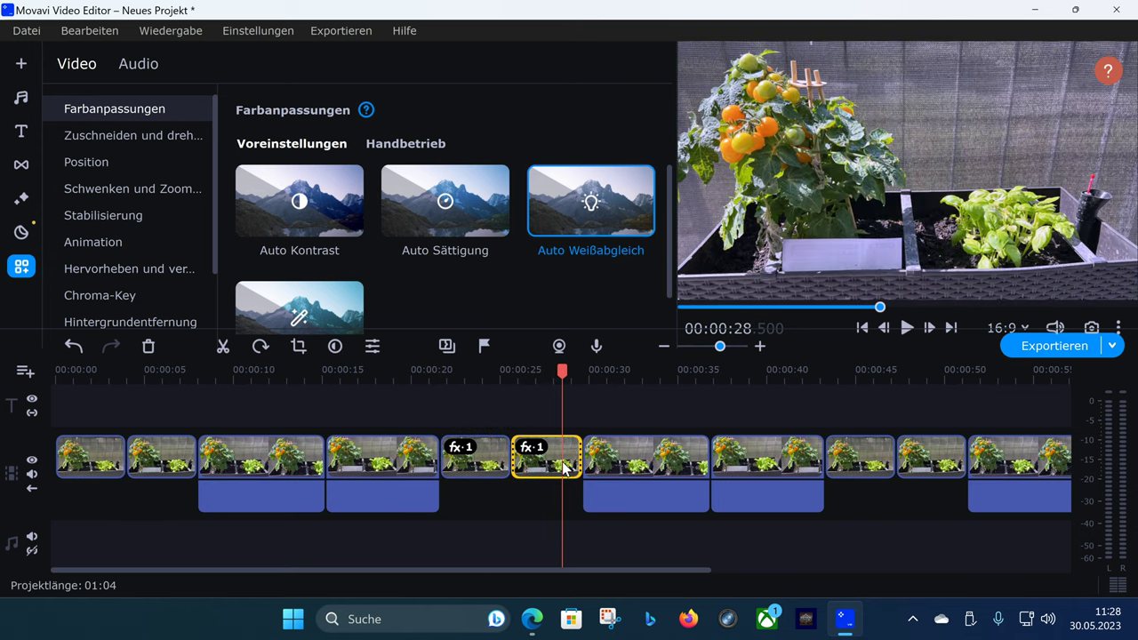
click(500, 467)
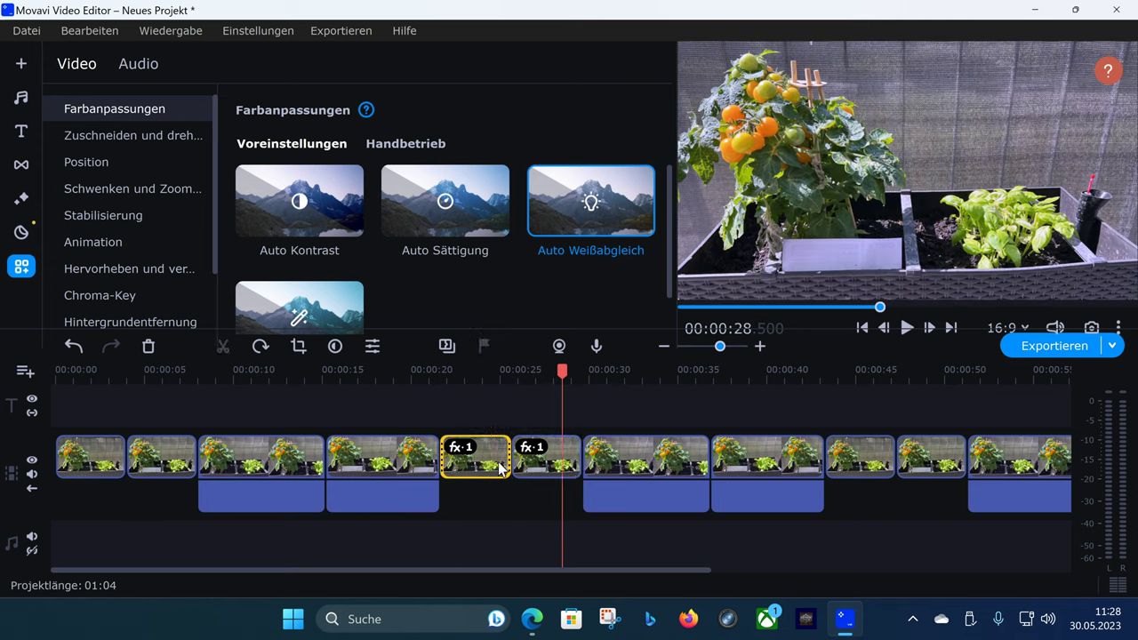
Step: Apply the Auto Weißabgleich preset to Weiß1.mp4 and the video clip following it, and play both back
click(602, 462)
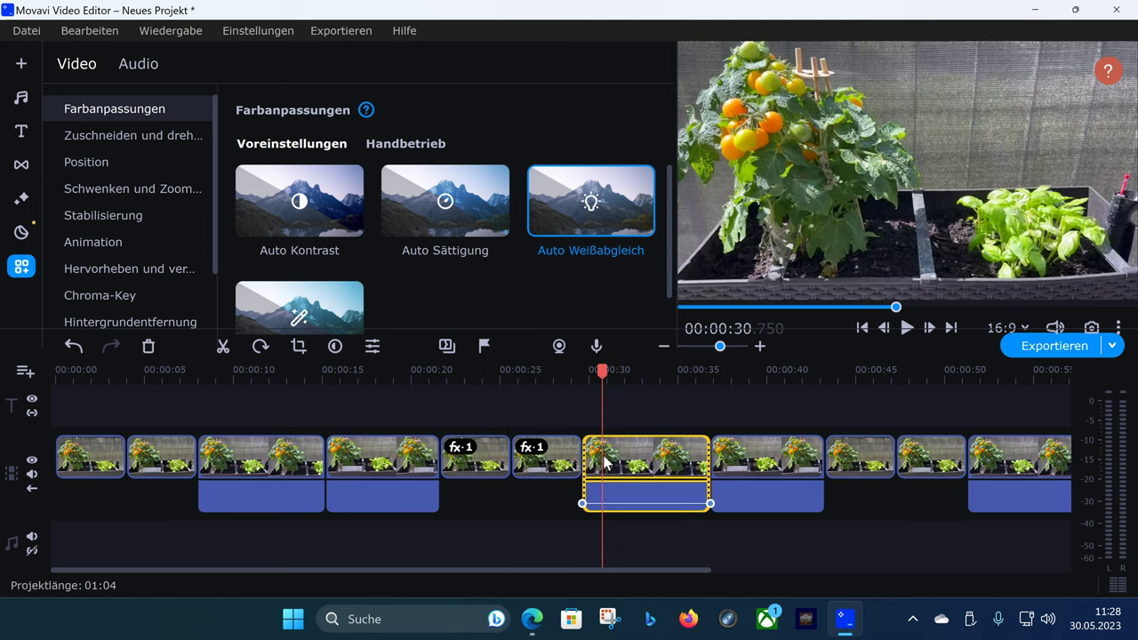
drag(615, 223, 623, 454)
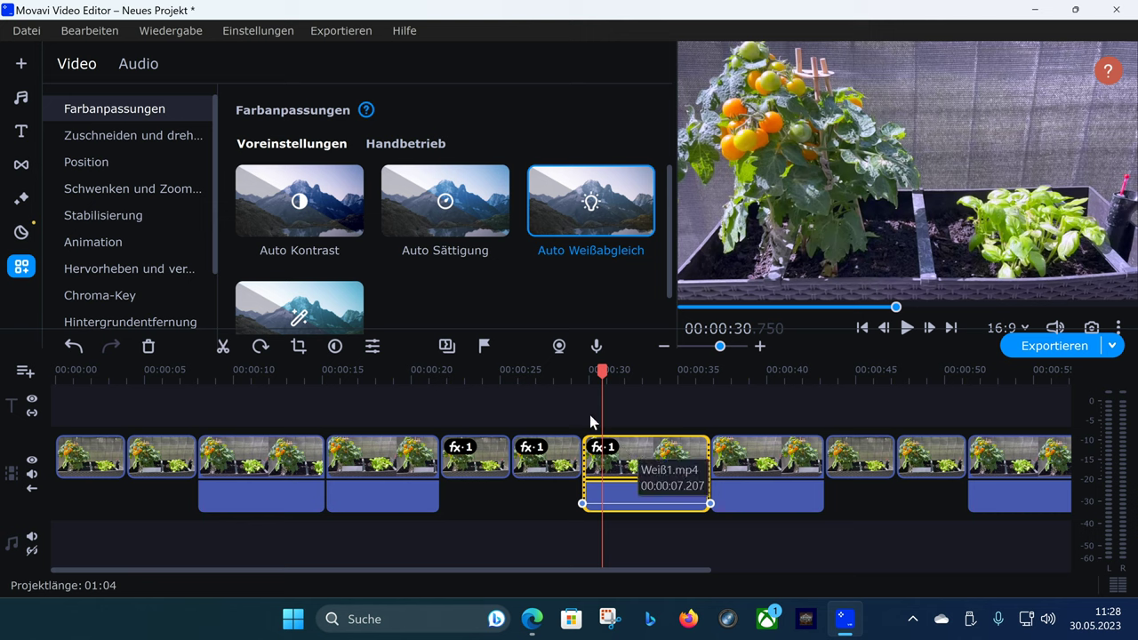
key(space)
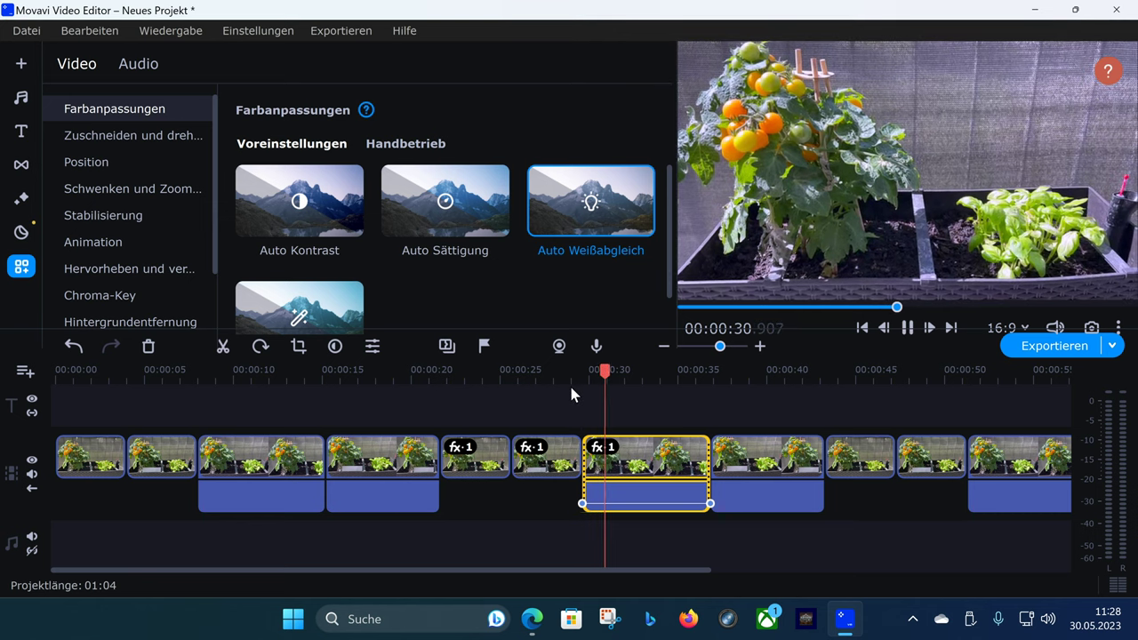
click(569, 375)
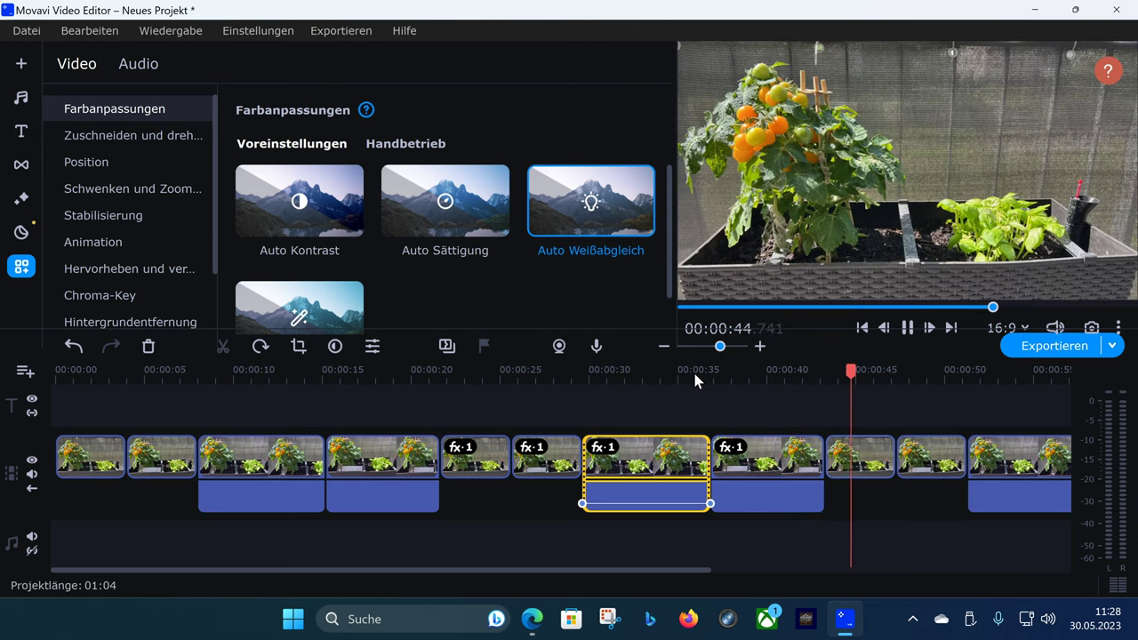
drag(694, 378, 746, 374)
Step: Switch the colour adjustments to Handbetrieb and activate the Weißabgleich colour picker for the ninth clip
scroll(543, 266, down, 1)
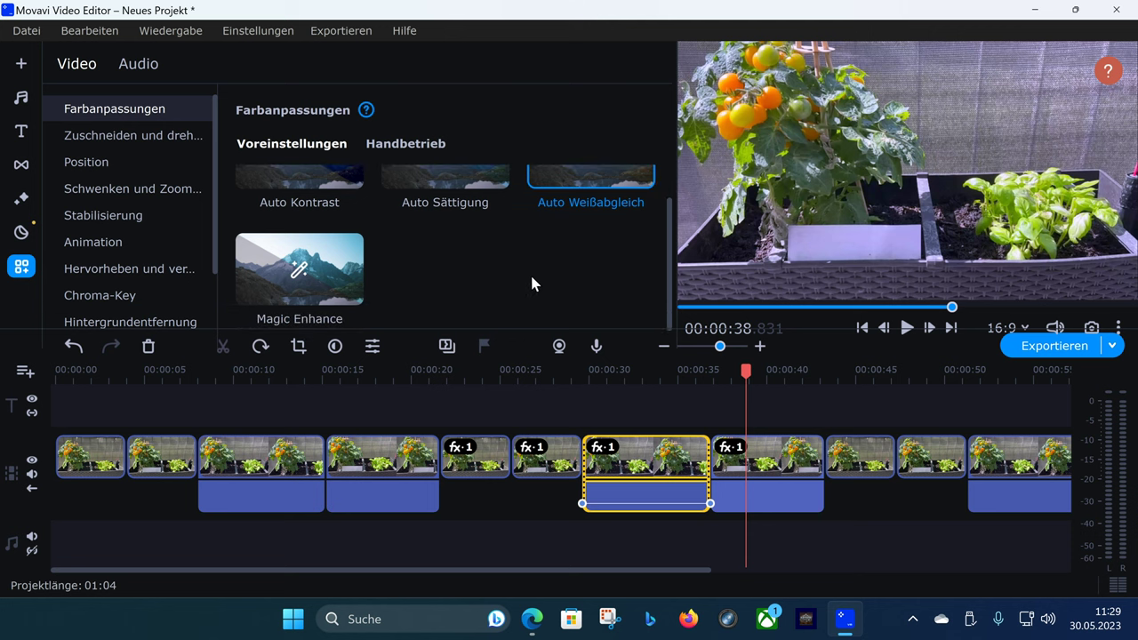
scroll(425, 151, up, 1)
click(423, 147)
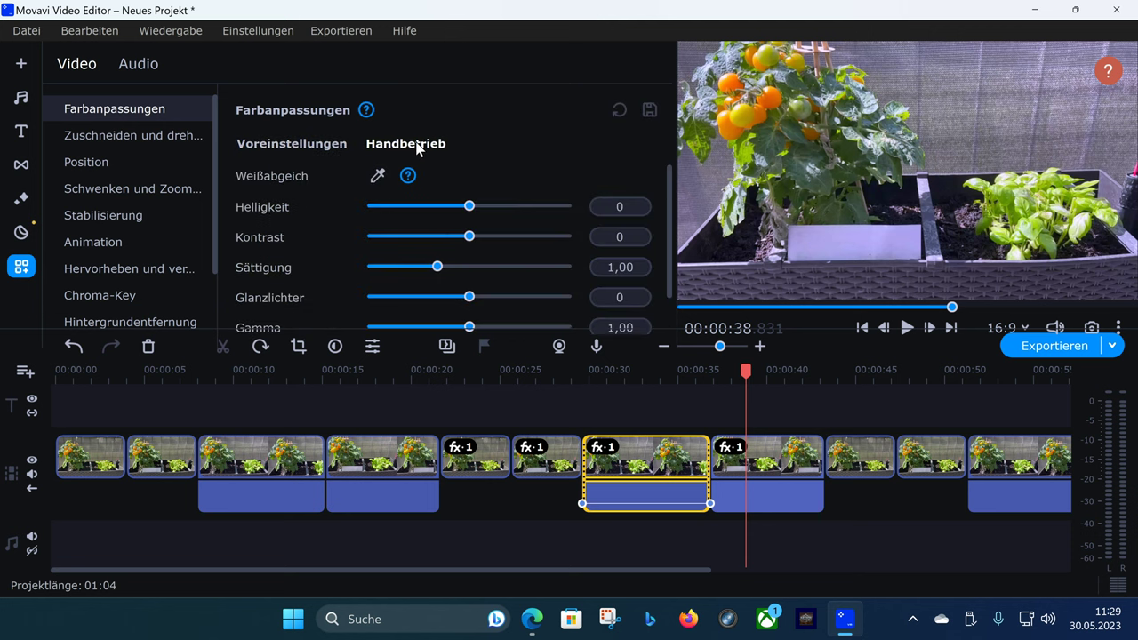
scroll(586, 436, right, 3)
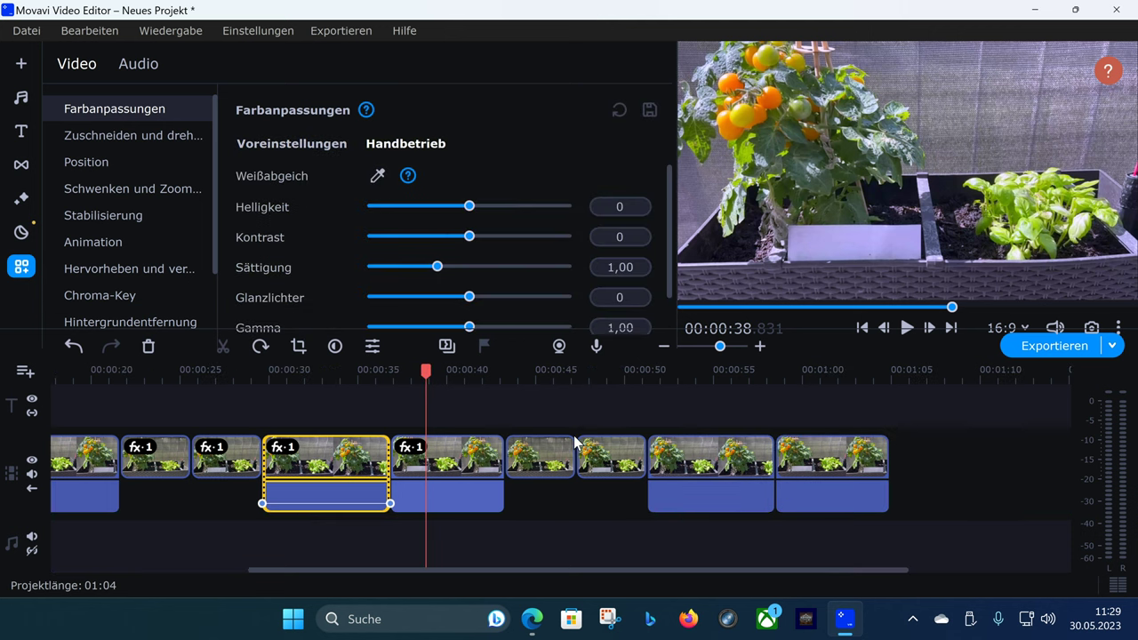
click(537, 448)
click(537, 448)
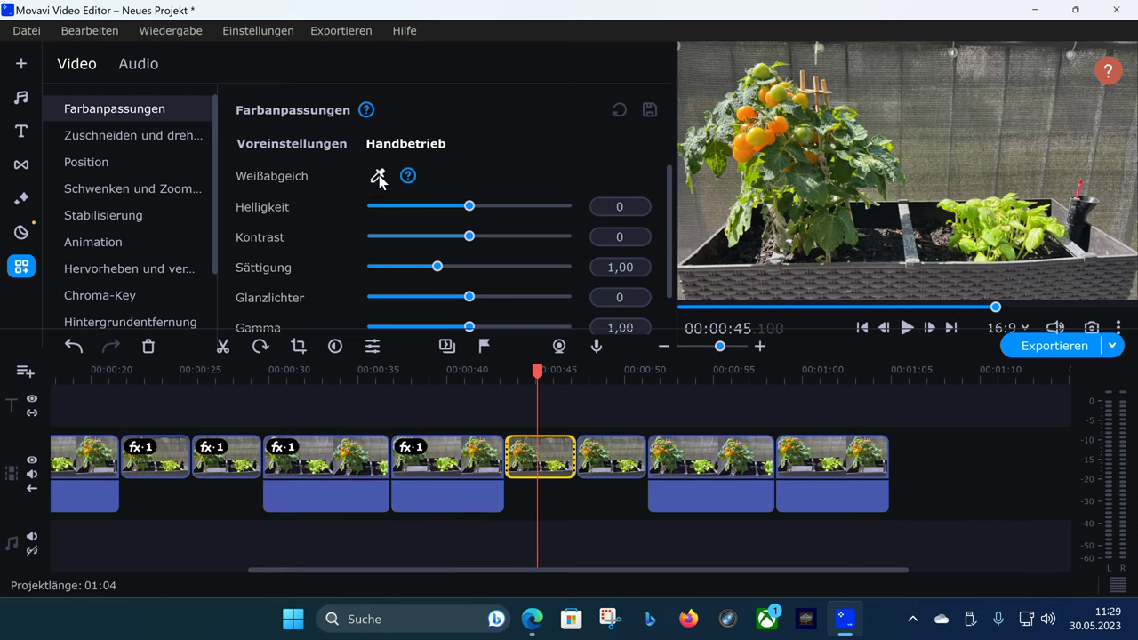
mouse_move(406, 181)
click(379, 175)
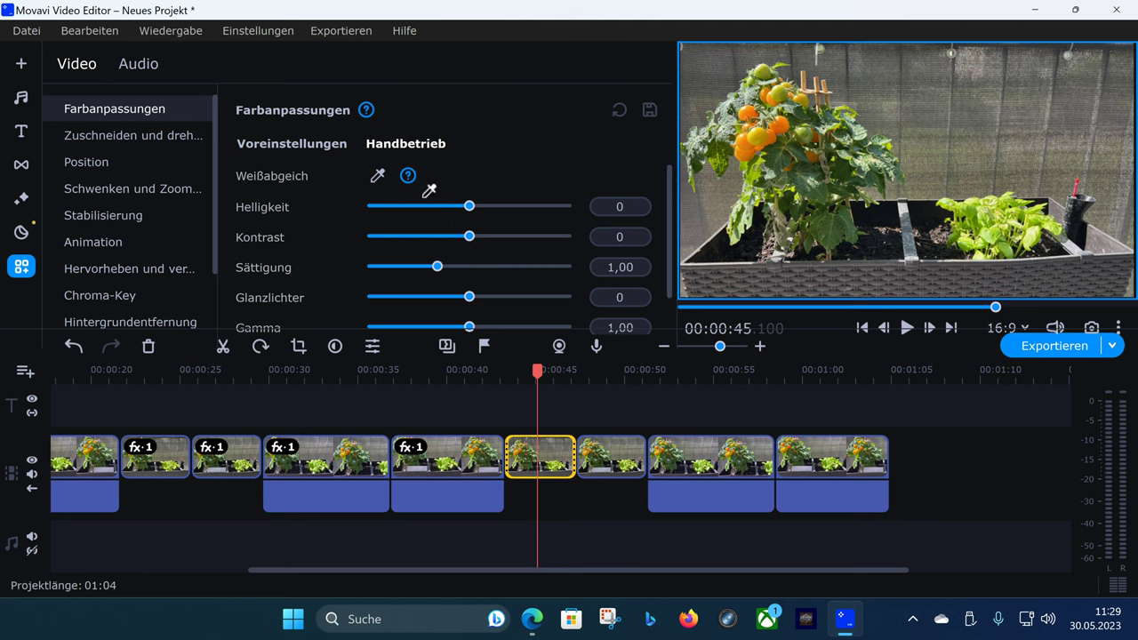
Step: Set the tenth clip's white balance by sampling the white sheet in the picture, and compare it with the sixth clip
click(619, 451)
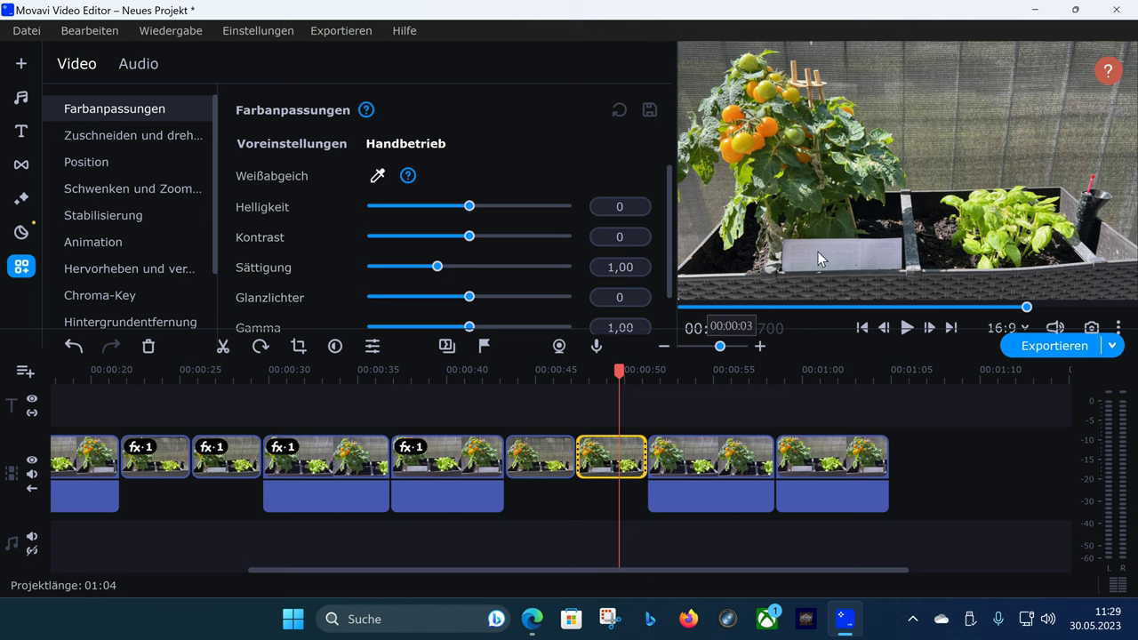
click(377, 175)
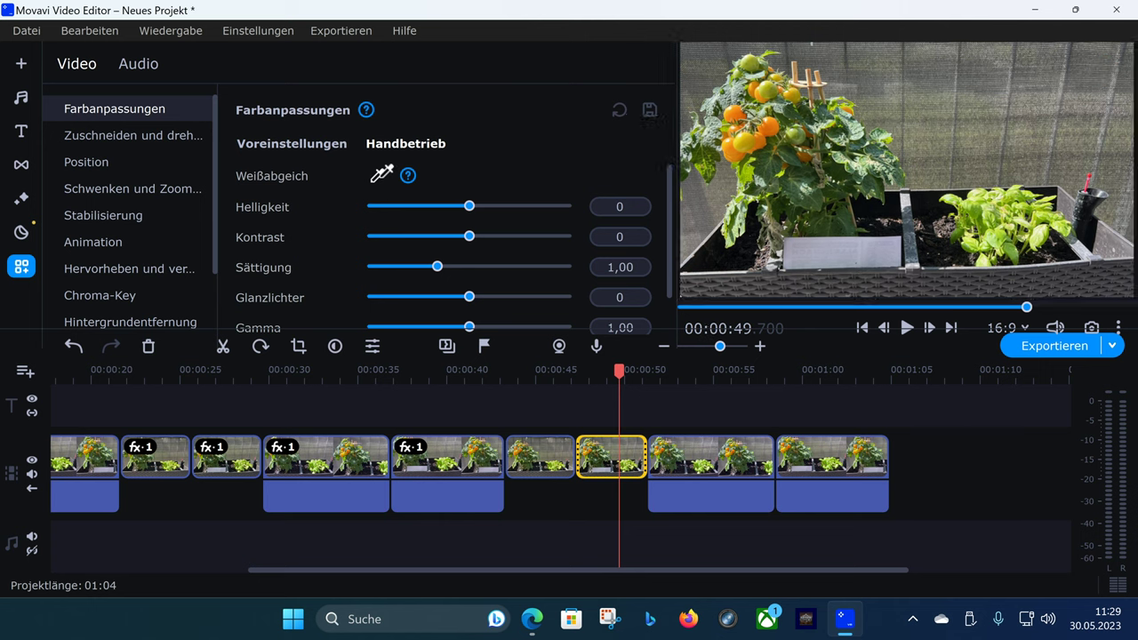
click(861, 251)
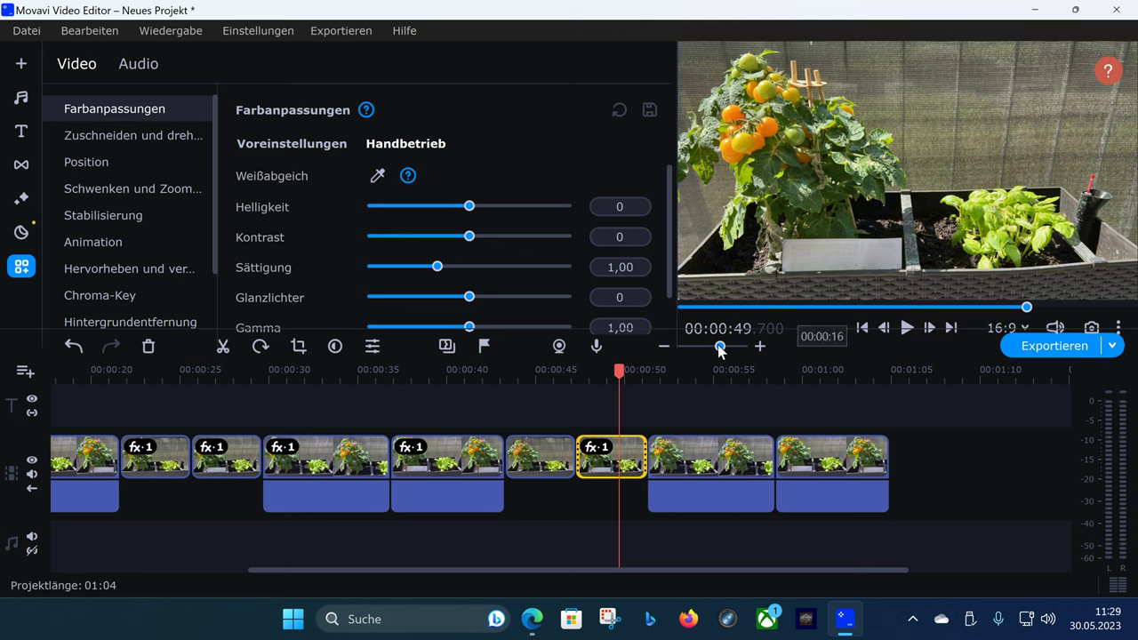
click(231, 475)
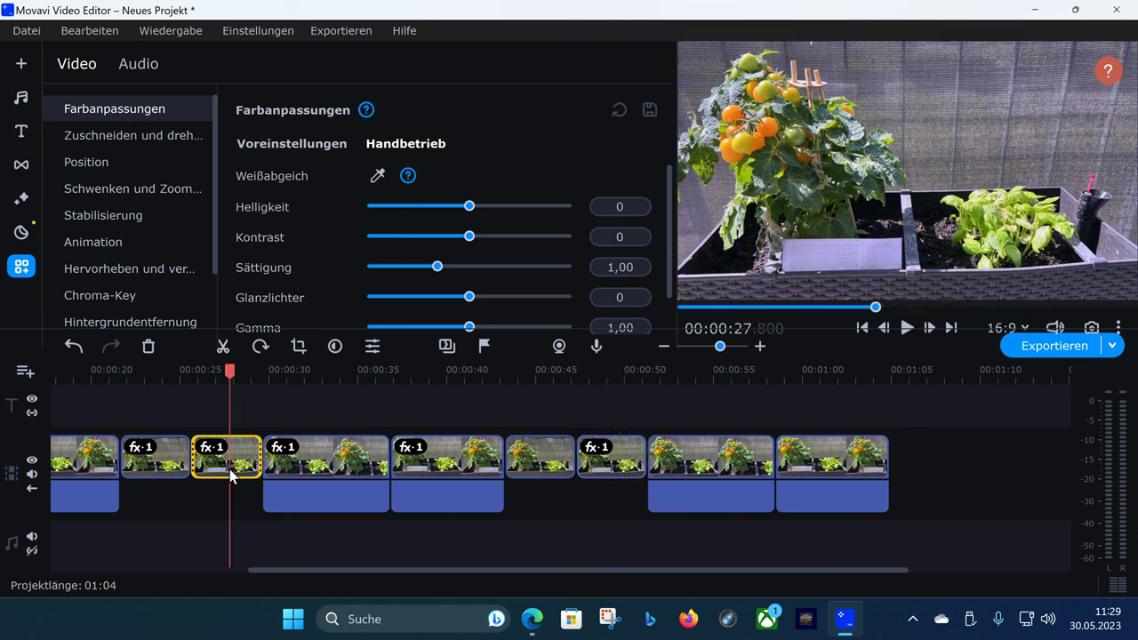
click(632, 466)
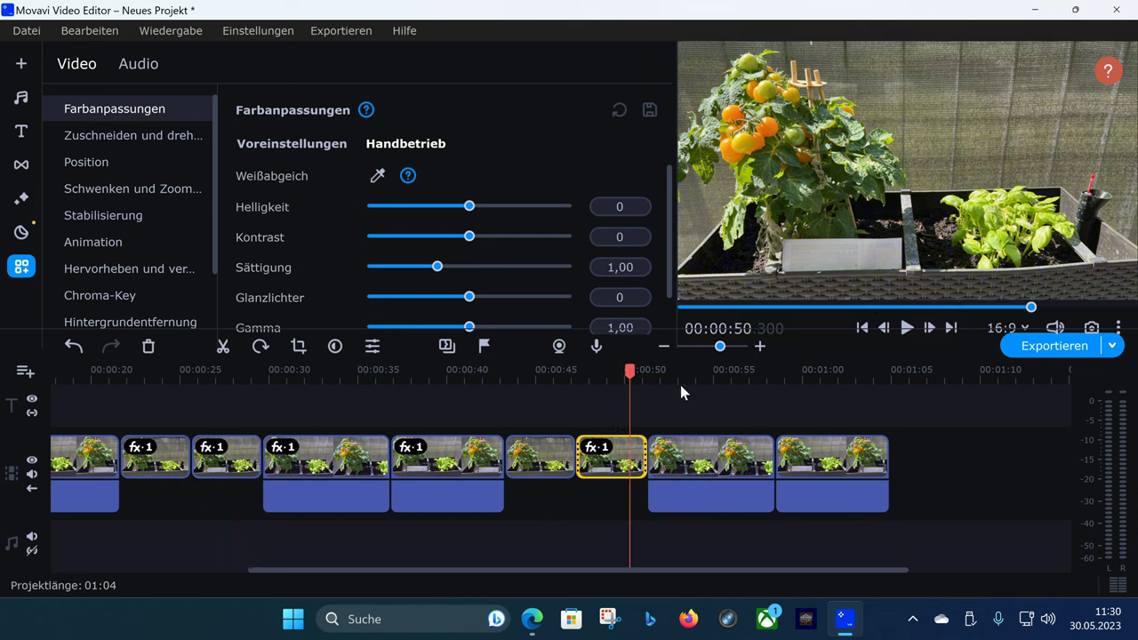
Step: Set the ninth clip's white balance by sampling the grey divider strip of the planter, and compare it with the tenth clip
click(556, 467)
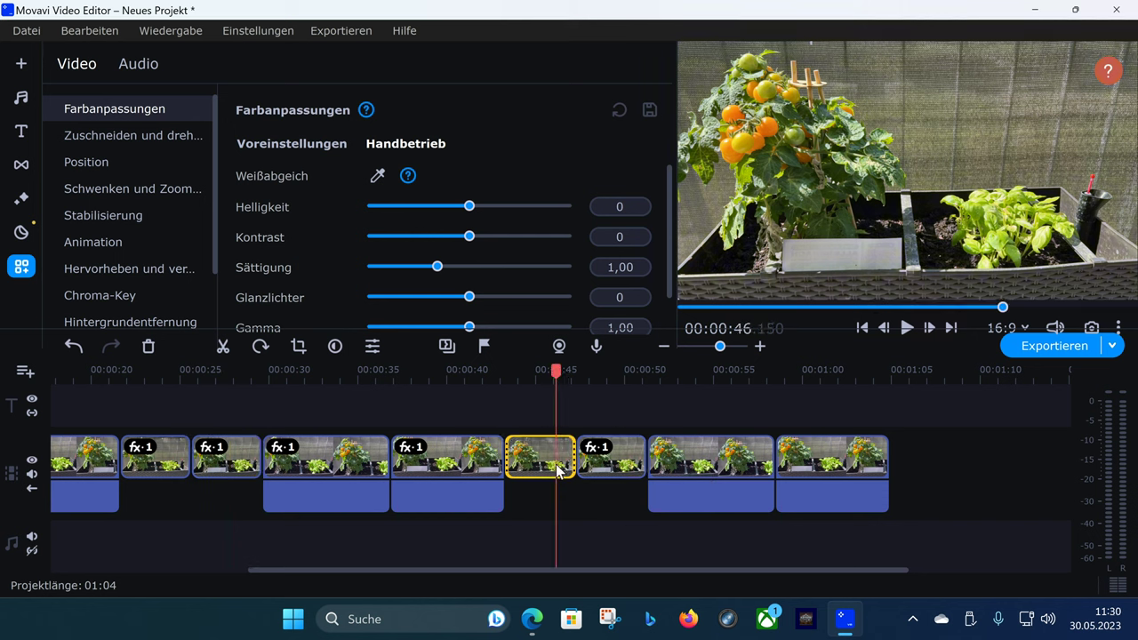
click(378, 175)
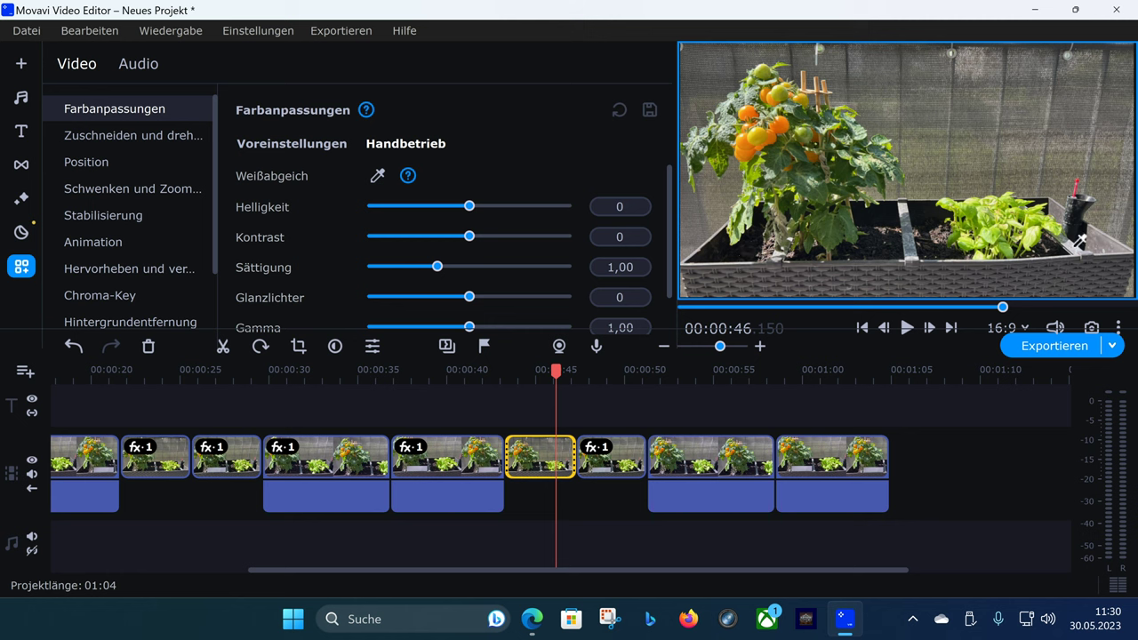
click(902, 205)
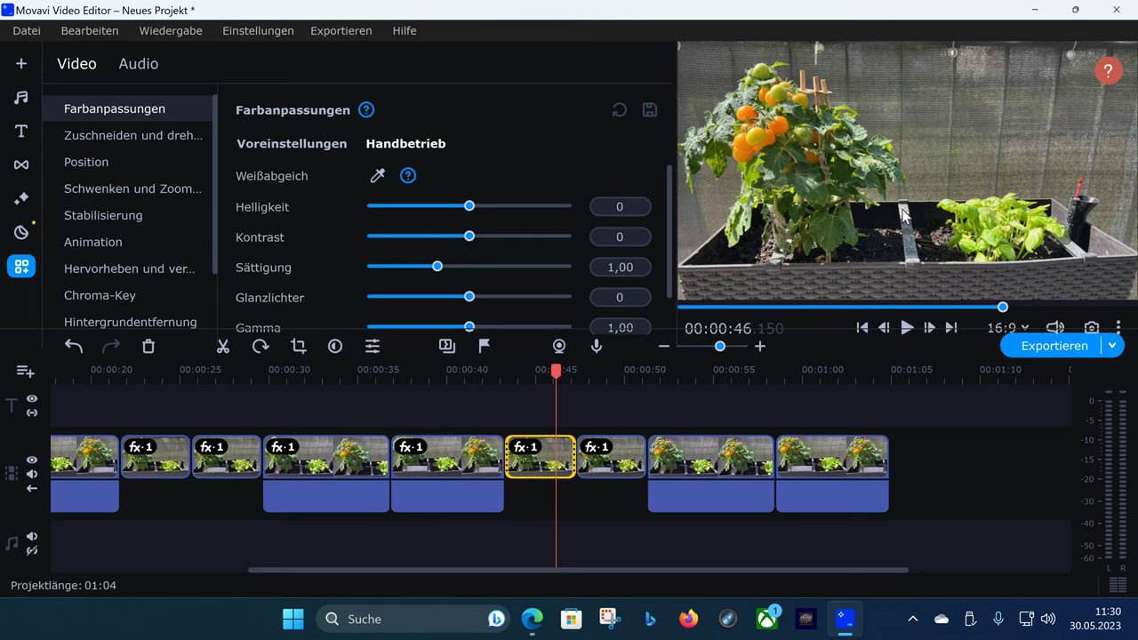
click(621, 471)
click(567, 462)
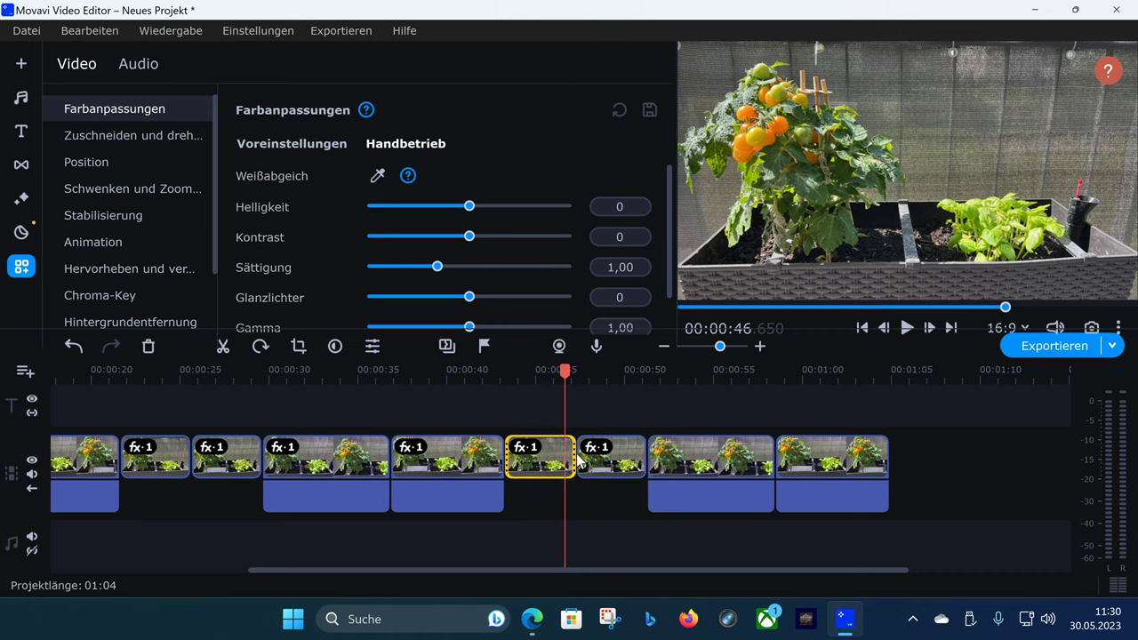
click(629, 470)
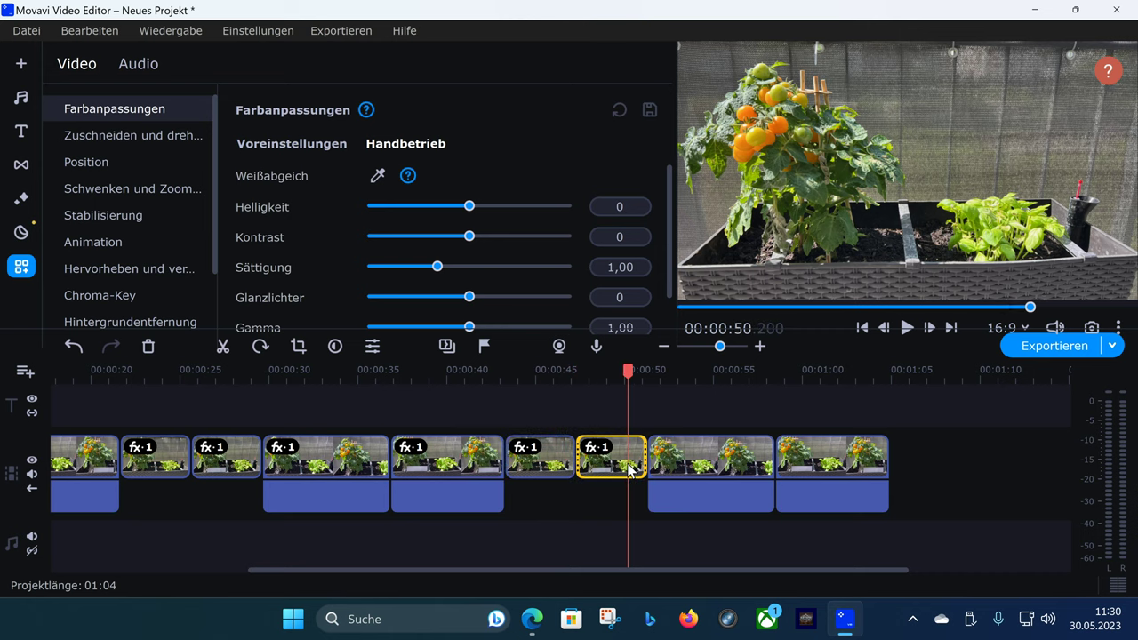
click(566, 466)
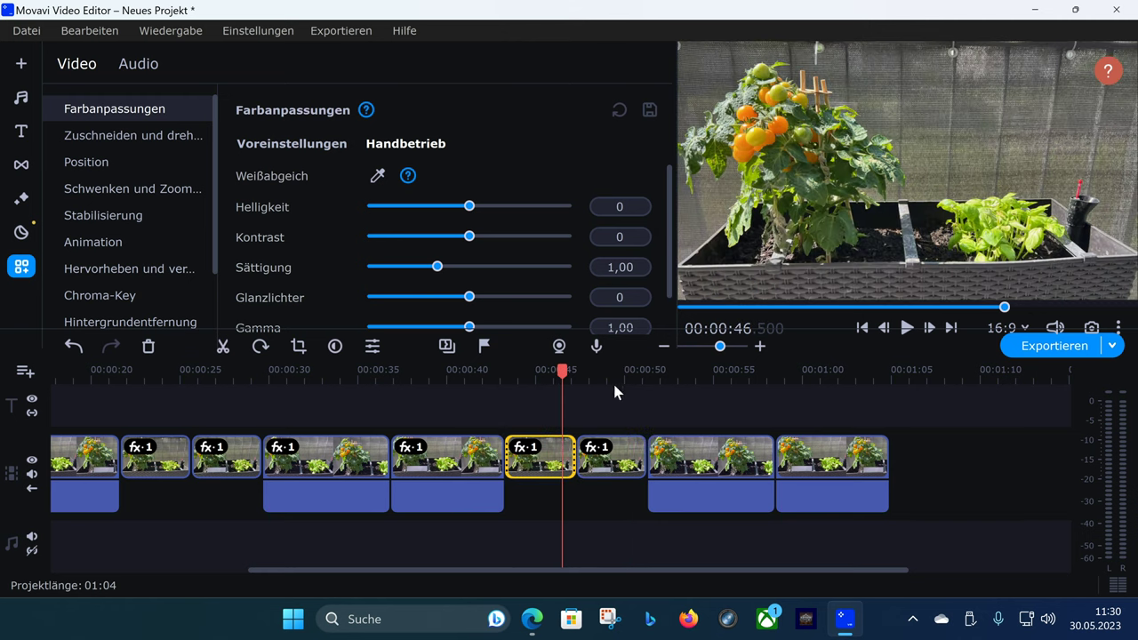
Step: Set the last video clip's white balance by sampling the white sheet in front of the tomato plant
click(732, 455)
click(816, 467)
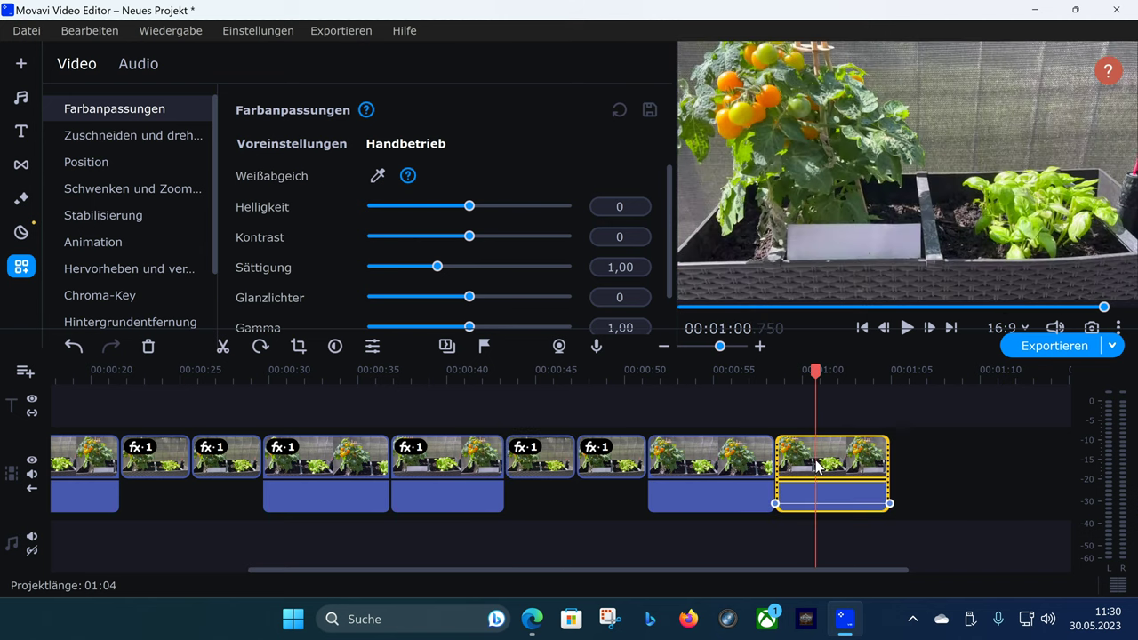
click(377, 176)
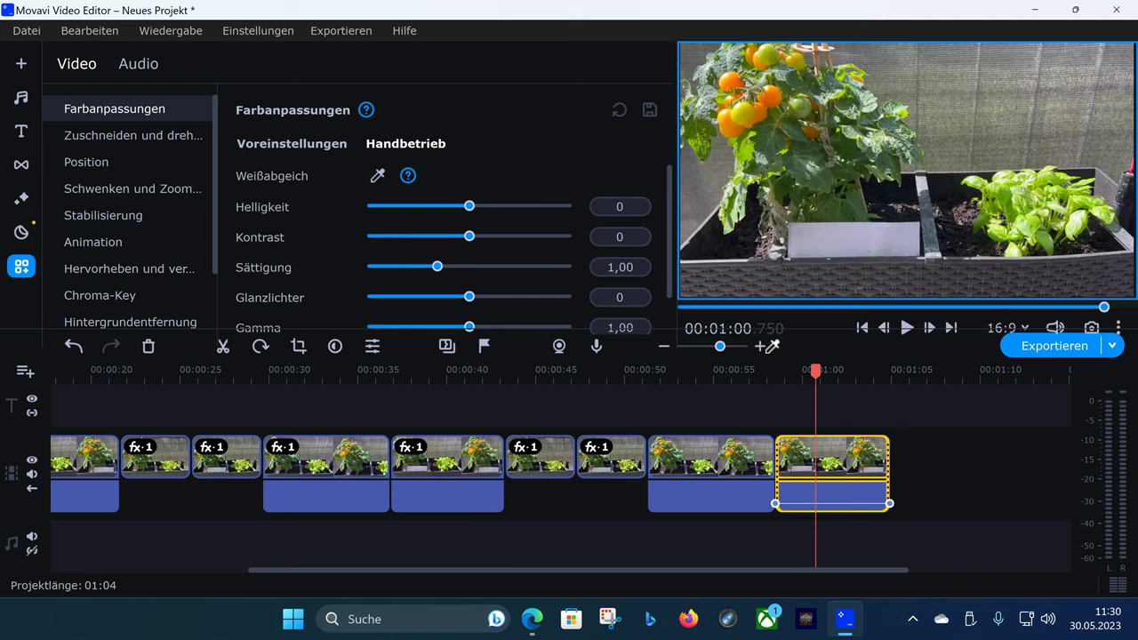
click(870, 229)
click(921, 183)
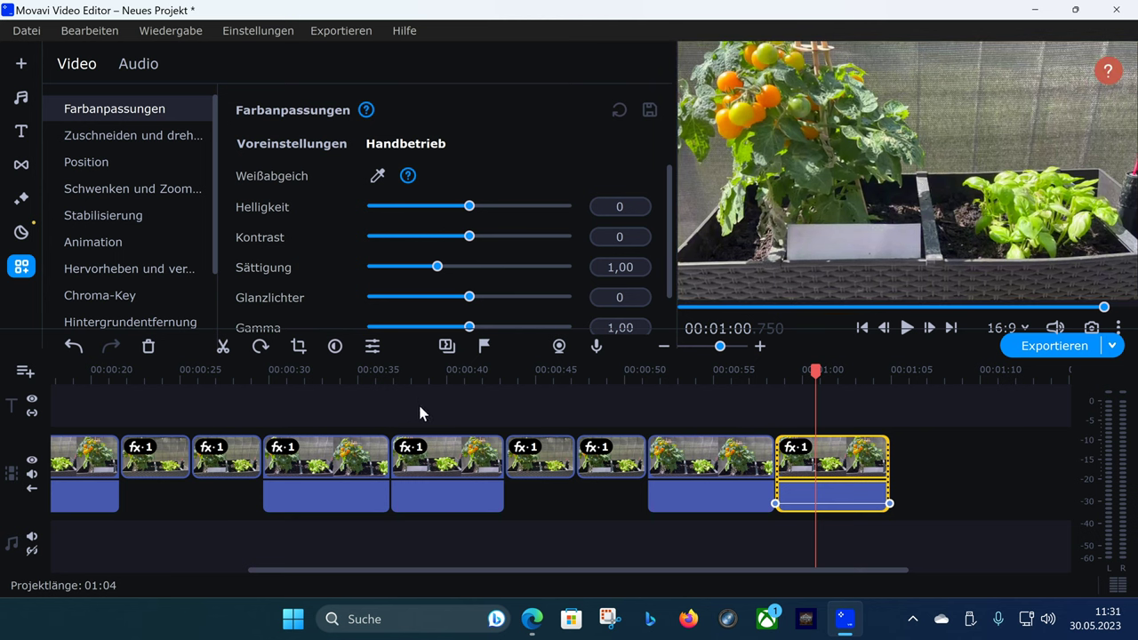
Step: Play parts of the automatically balanced Weiß1.mp4 clip and the manually balanced last clip to compare their colours
click(361, 372)
key(space)
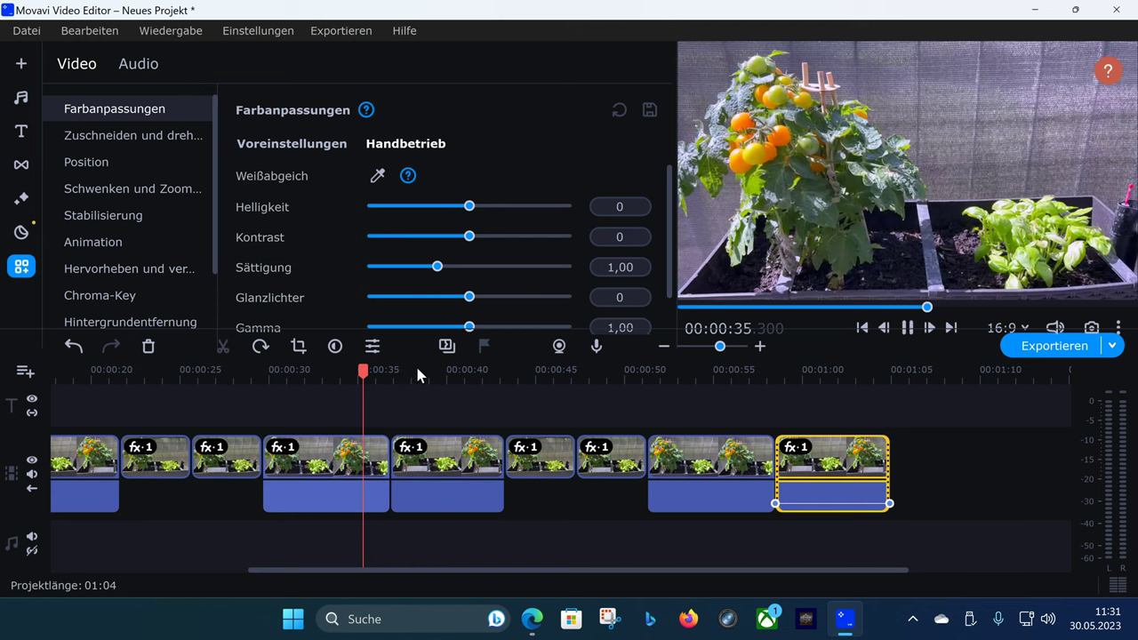
click(763, 371)
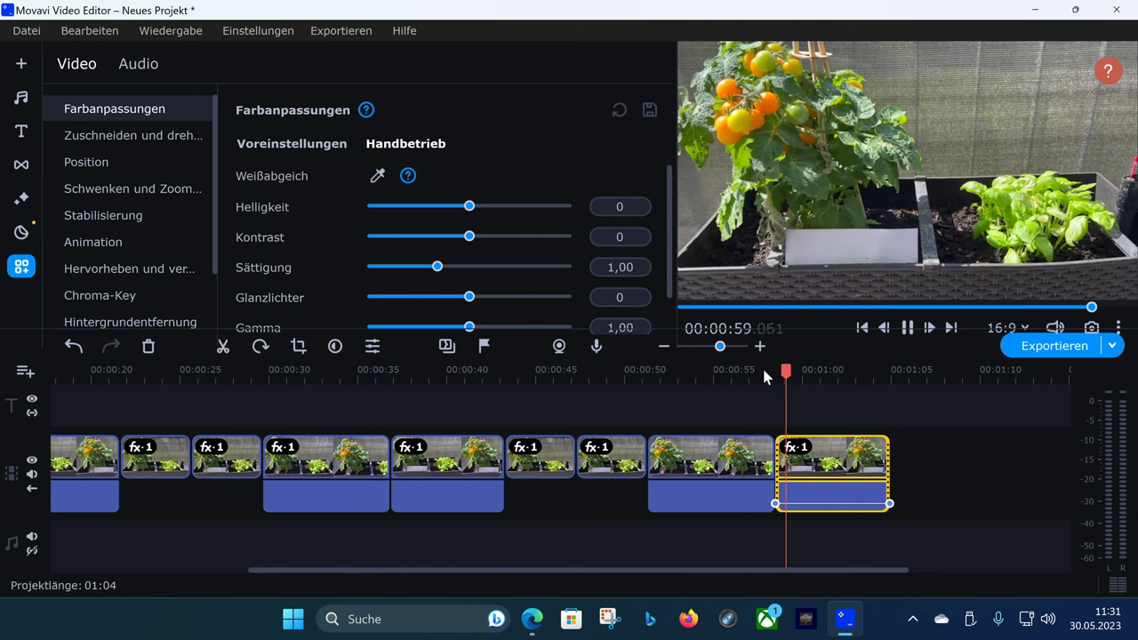
click(782, 258)
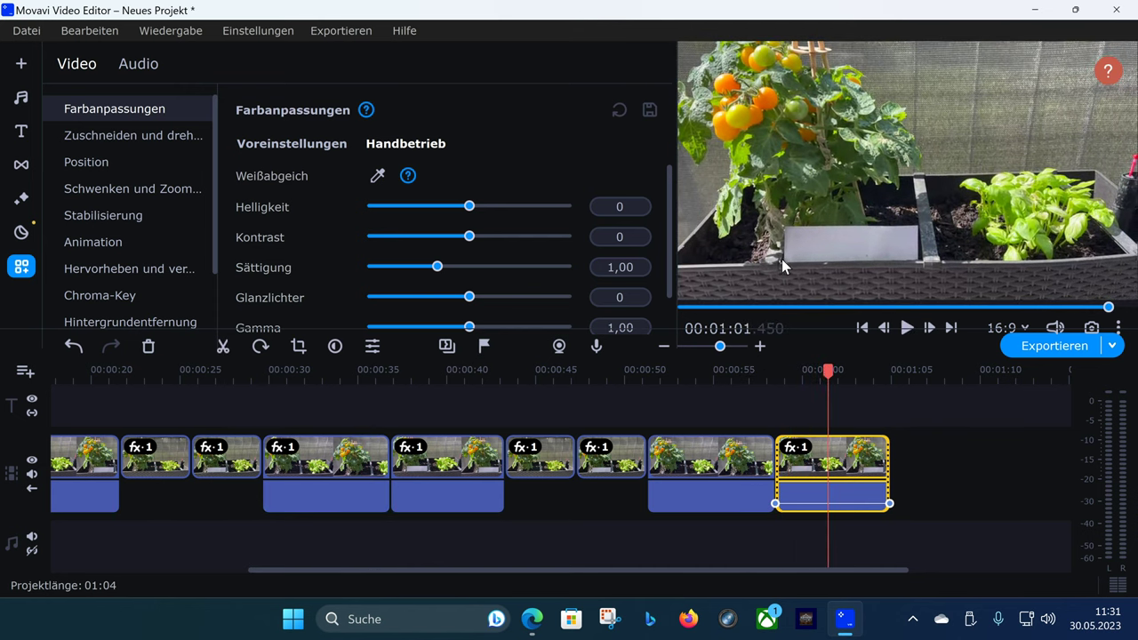